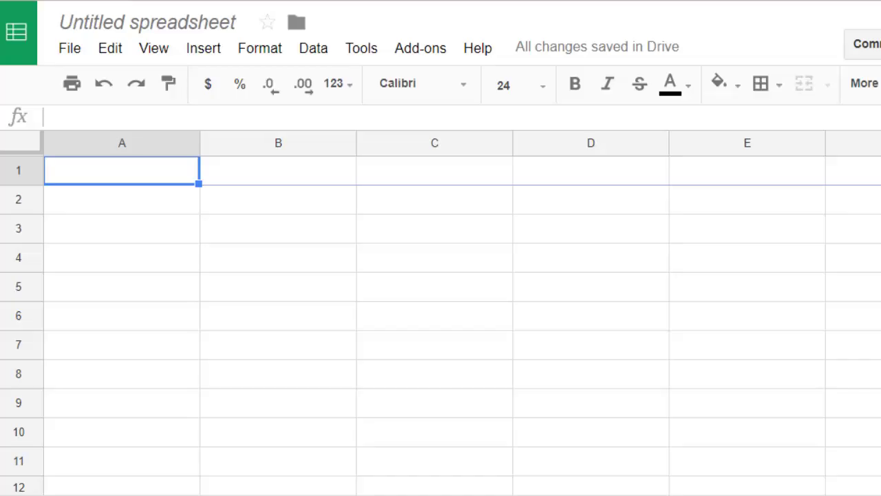
# - Rename the untitled spreadsheet to the student's name followed by 'Typing Speed'
pyautogui.click(106, 22)
pyautogui.write('Sar')
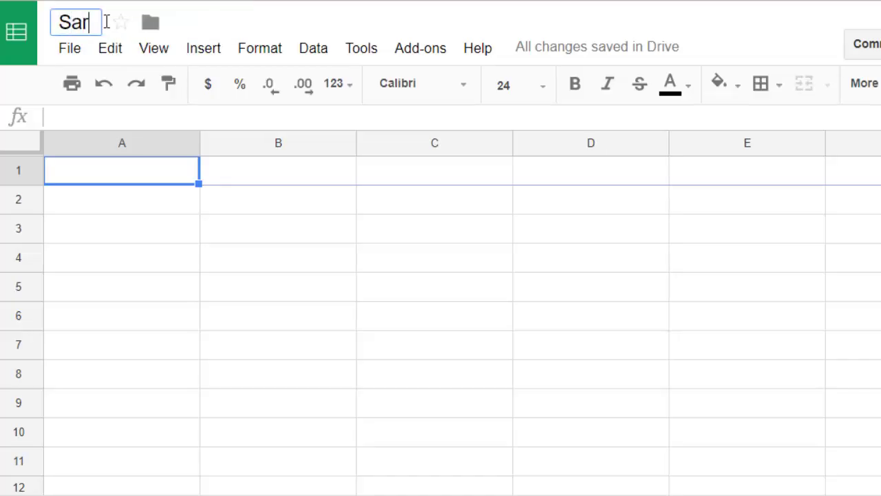
pyautogui.write('ah Typing Speed')
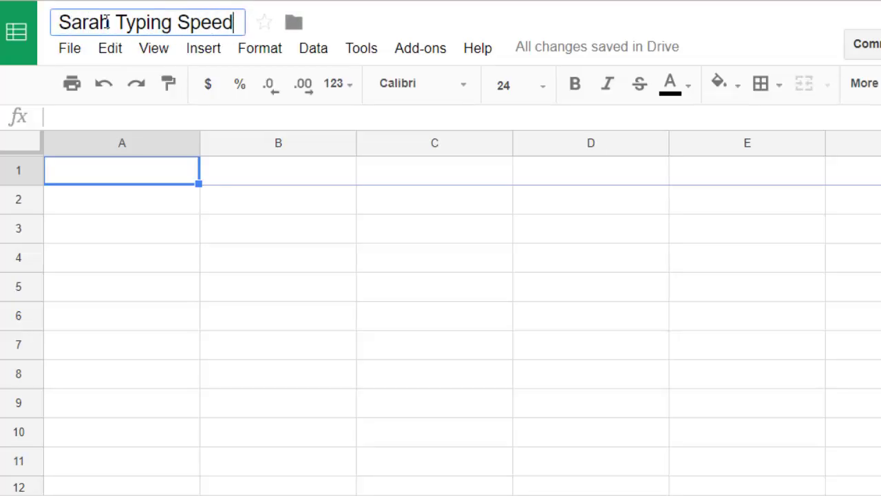
pyautogui.press('Return')
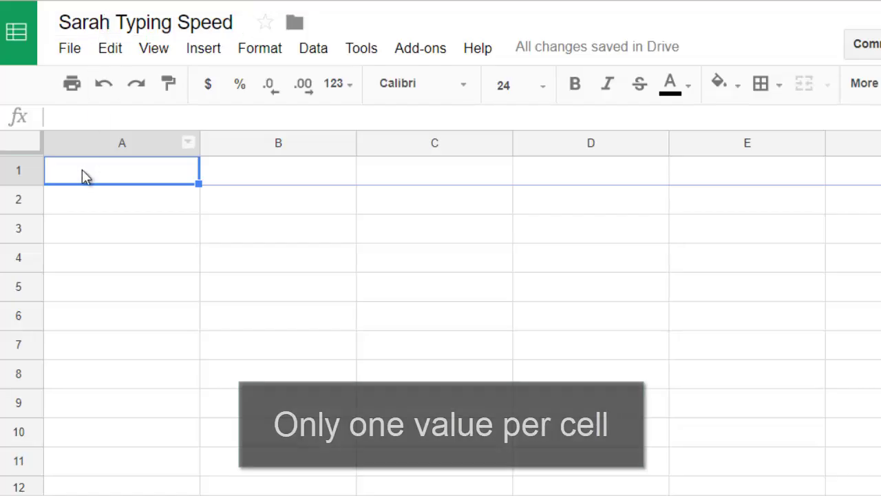
# - Enter the headings Words in A1 and Minutes in B1
pyautogui.write('Words')
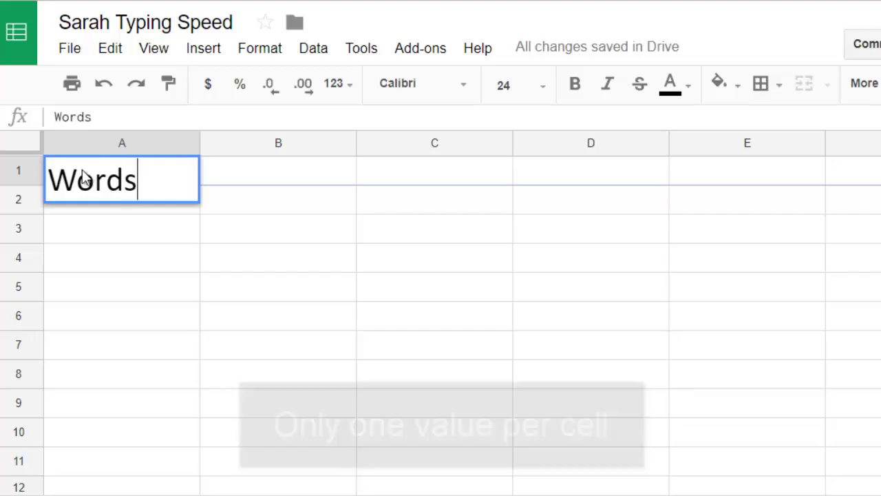
pyautogui.press('Tab')
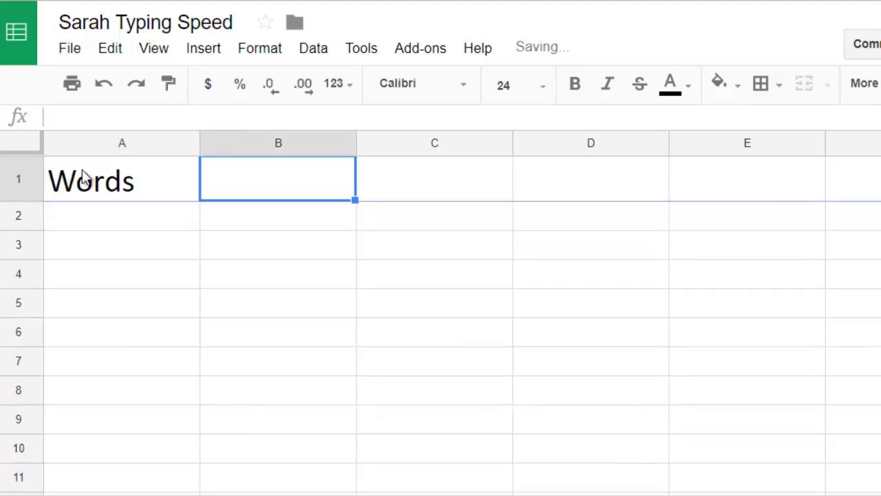
pyautogui.write('Minutes')
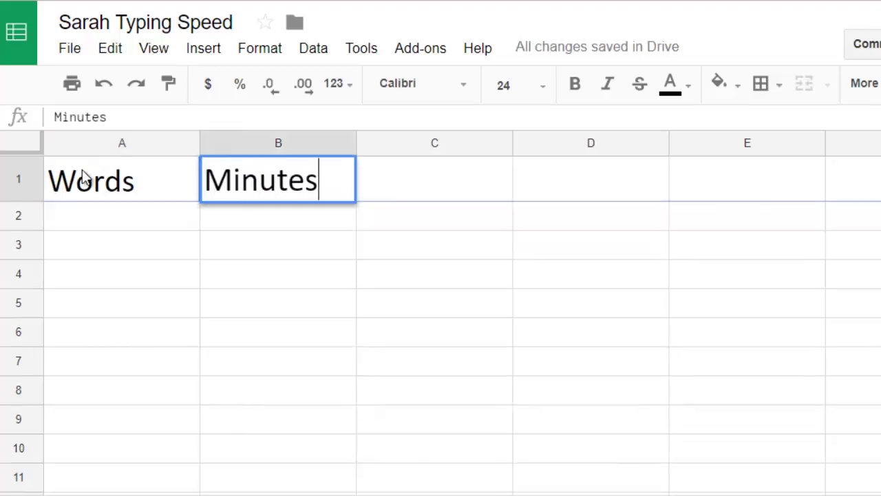
pyautogui.press('Return')
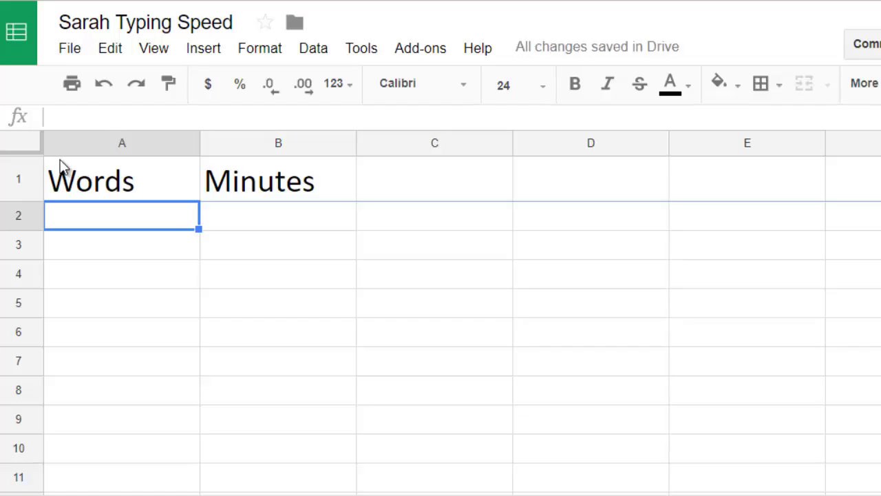
# - Fill five data rows of words and minutes: 63/1, 94/1.5, 115/2, 155/2.5, 176/3
pyautogui.write('63')
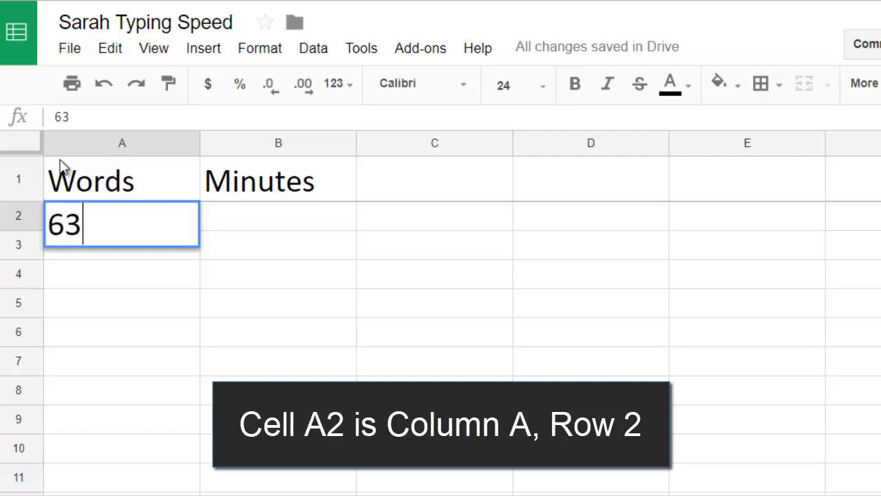
pyautogui.press('Tab')
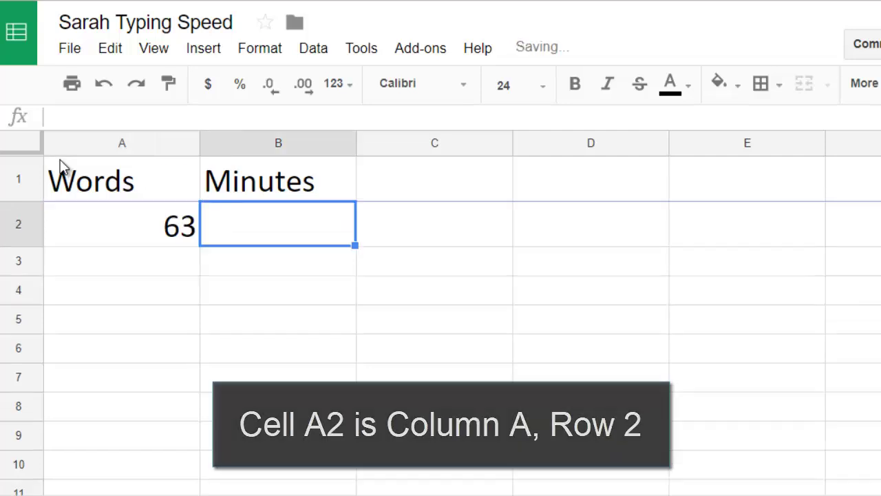
pyautogui.write('1')
pyautogui.press('Return')
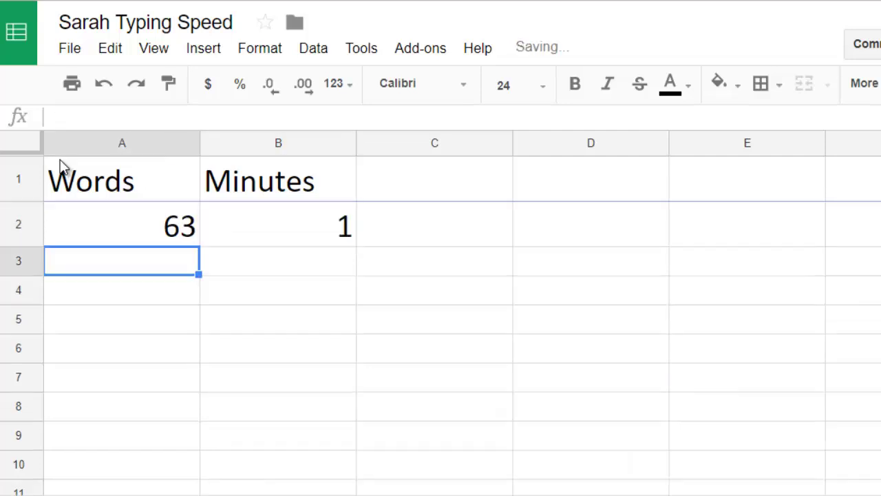
pyautogui.write('94')
pyautogui.press('Tab')
pyautogui.write('1.5')
pyautogui.press('Return')
pyautogui.write('115')
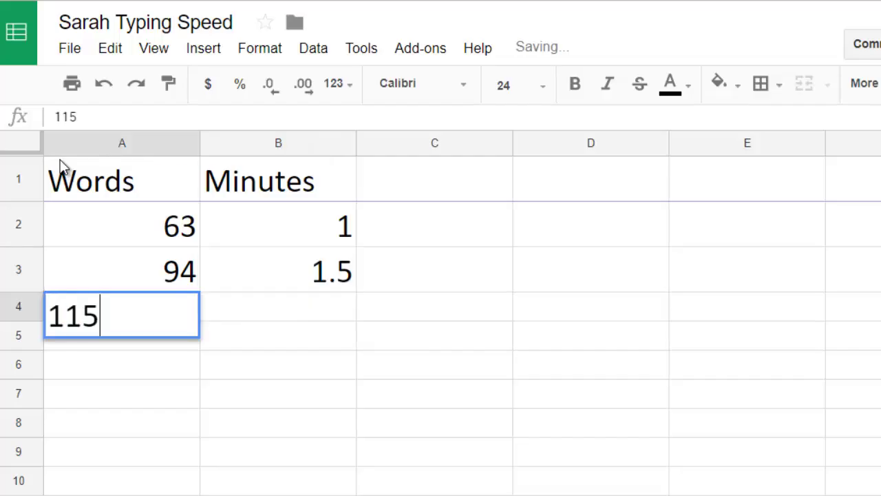
pyautogui.press('Tab')
pyautogui.write('2')
pyautogui.press('Return')
pyautogui.write('155')
pyautogui.press('Tab')
pyautogui.write('2.5')
pyautogui.press('Return')
pyautogui.write('17')
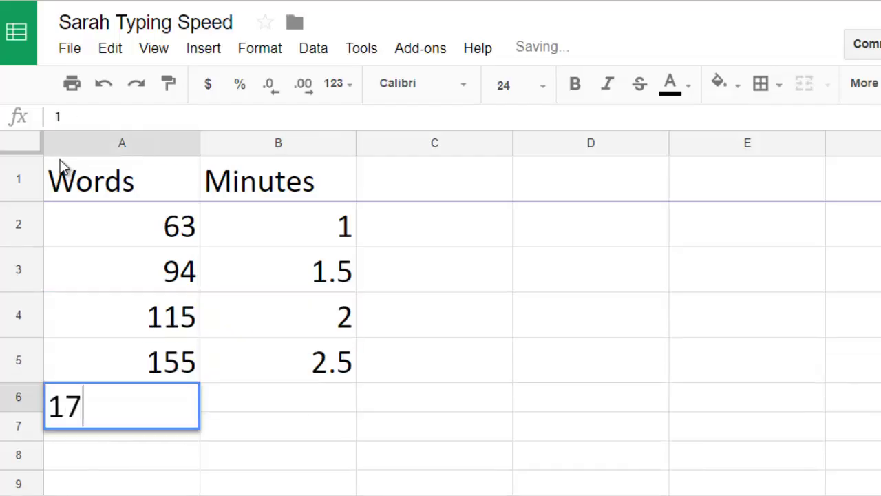
pyautogui.write('6')
pyautogui.press('Tab')
pyautogui.write('3')
pyautogui.press('Return')
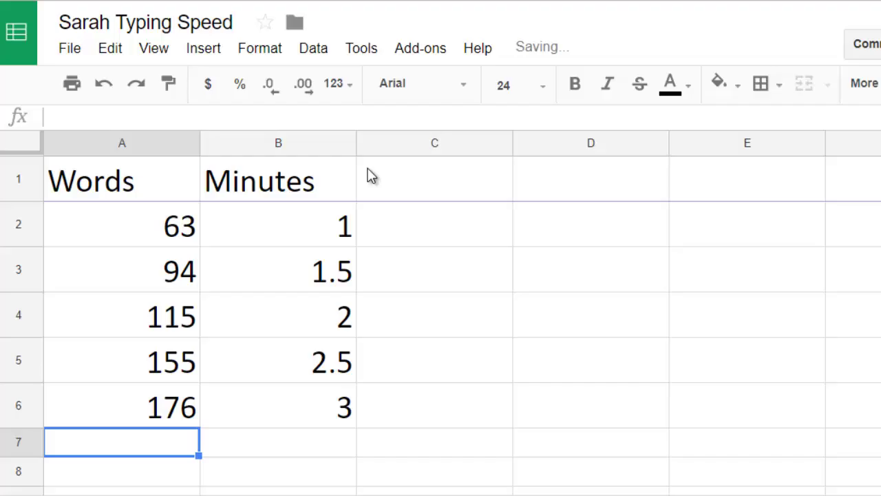
# - Add the heading 'Words per minute' in C1
pyautogui.click(389, 178)
pyautogui.write('Words per m')
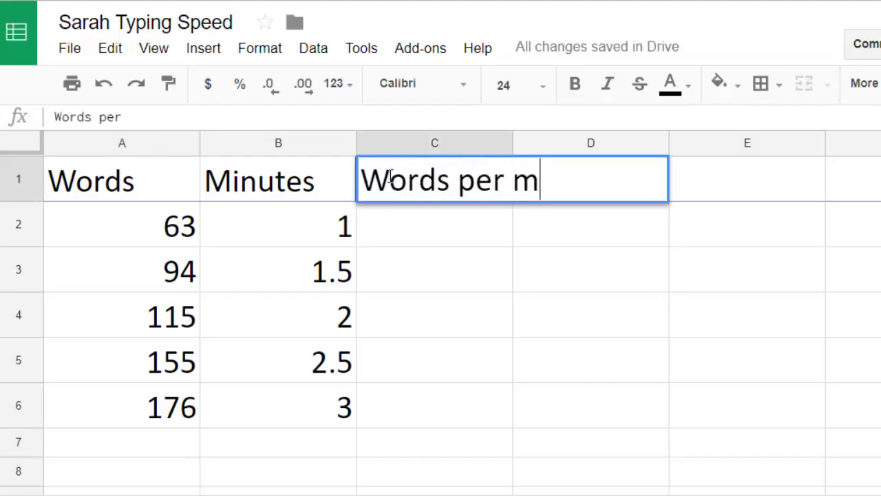
pyautogui.write('inute')
pyautogui.press('Return')
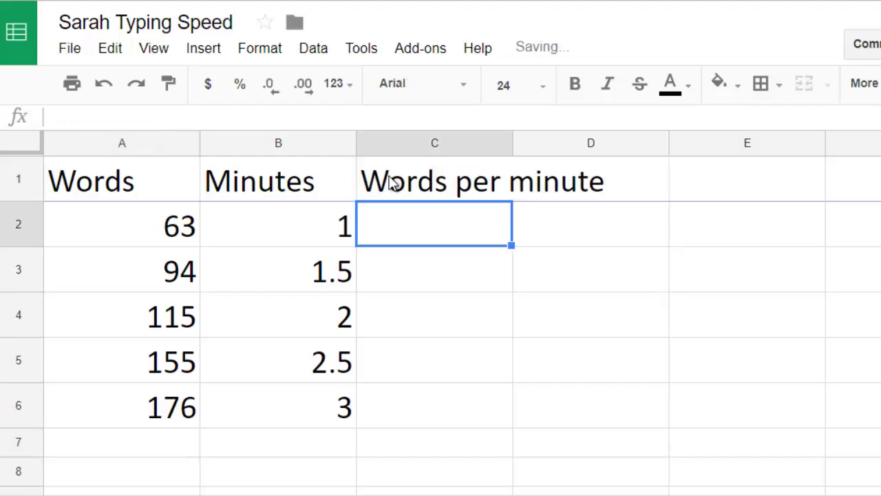
# - Apply all borders to every cell of the table A1:C6
pyautogui.moveTo(144, 183); pyautogui.dragTo(424, 416)
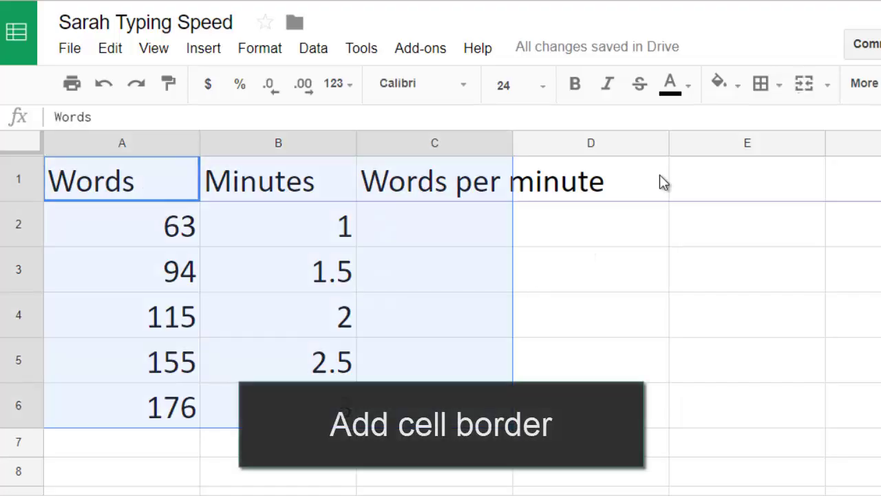
pyautogui.click(772, 91)
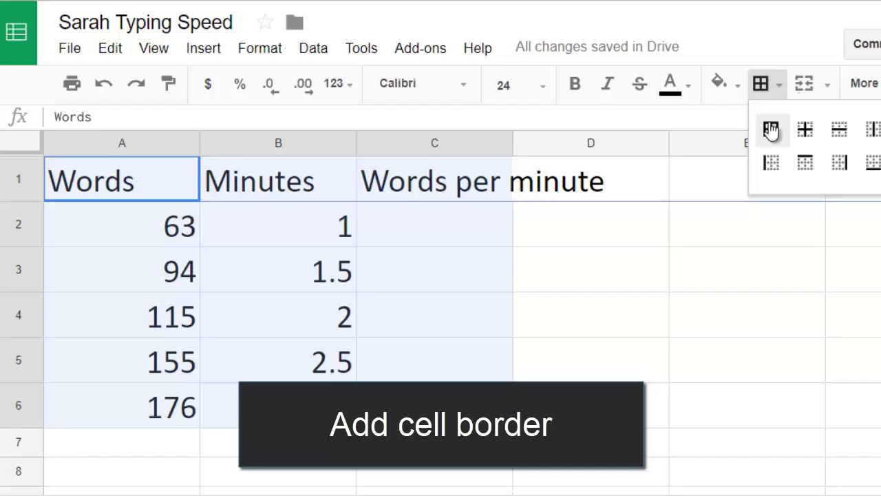
pyautogui.click(770, 130)
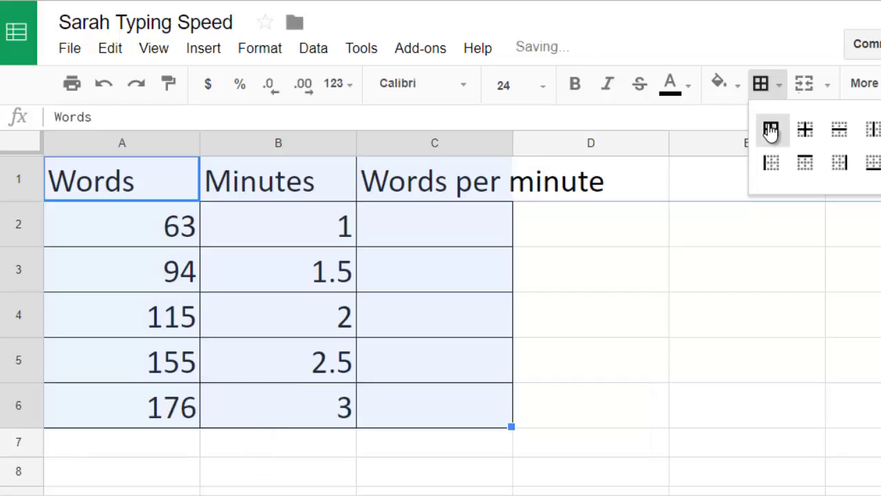
# - Bold the header row A1:C1 and widen column C to fit 'Words per minute'
pyautogui.click(441, 184)
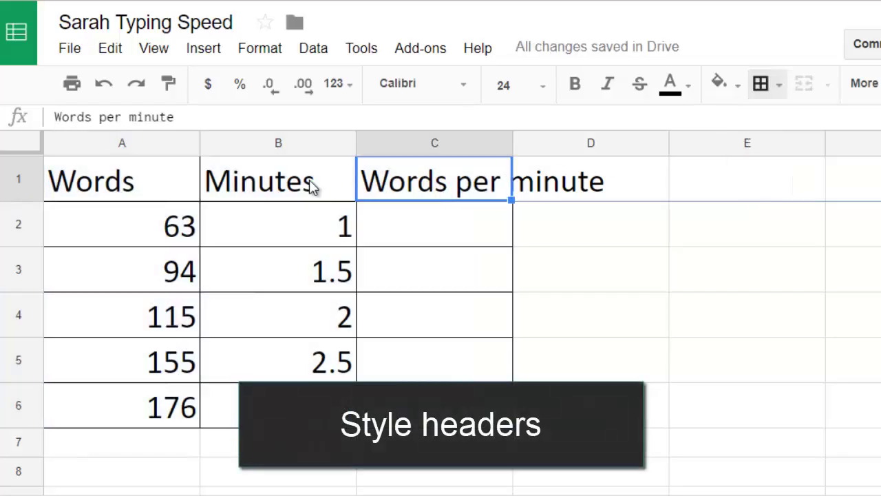
pyautogui.keyDown('shift'); pyautogui.click(178, 185); pyautogui.keyUp('shift')
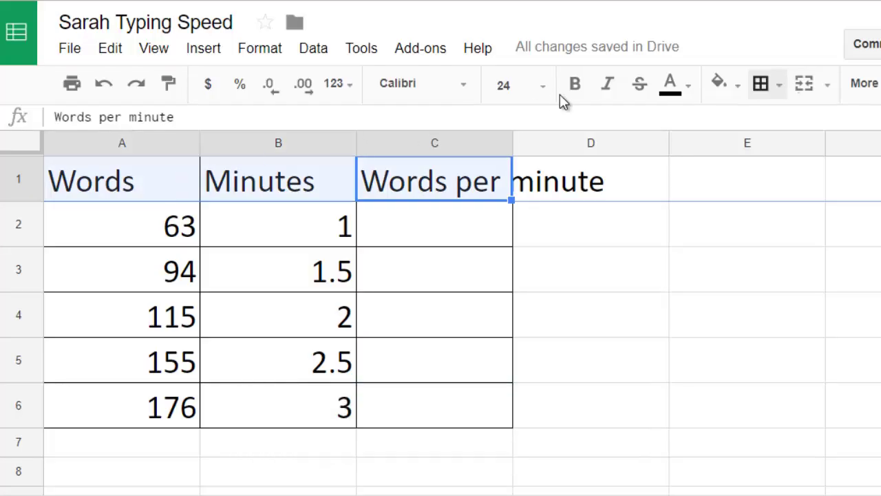
pyautogui.click(575, 85)
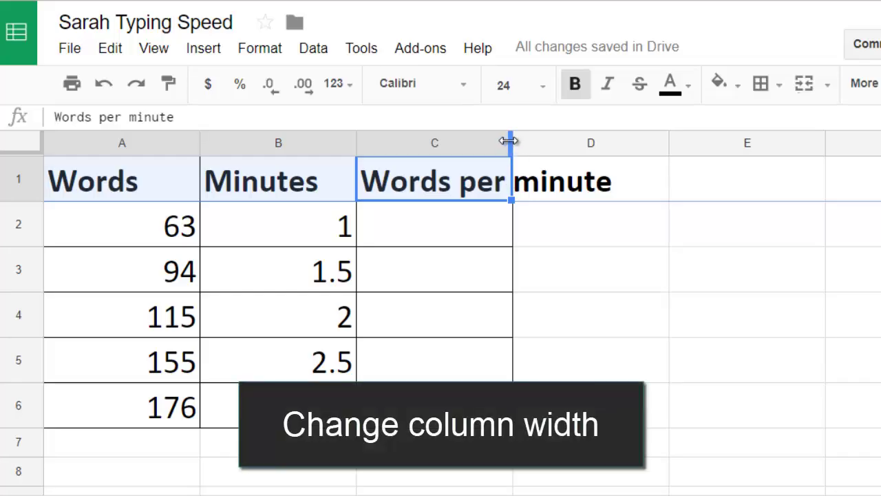
pyautogui.moveTo(509, 141); pyautogui.dragTo(616, 144)
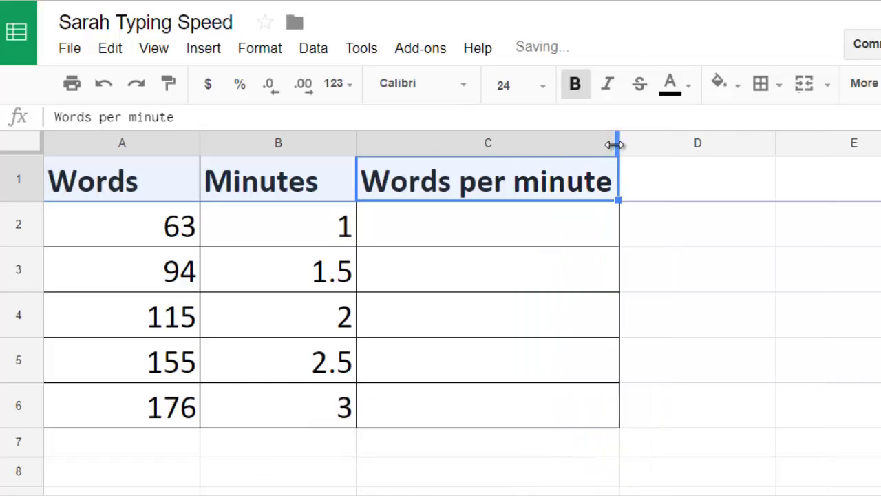
pyautogui.click(149, 190)
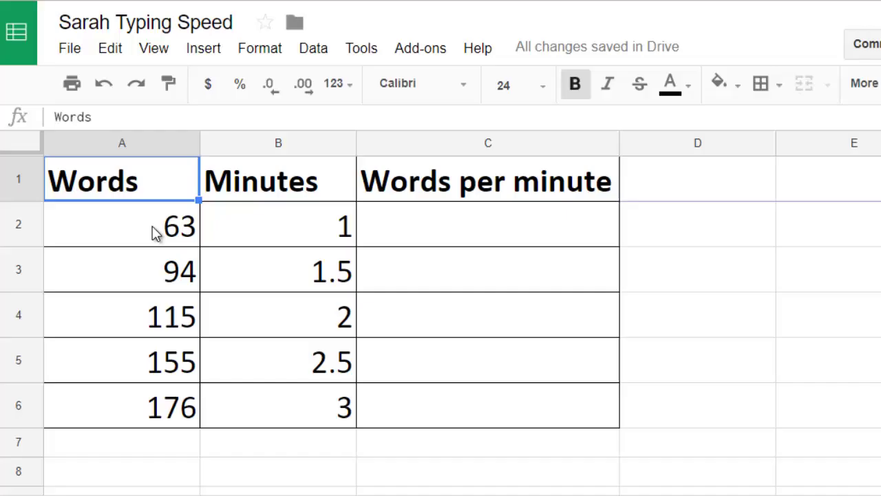
# - Centre-align all headings and values in A1:C6 horizontally
pyautogui.keyDown('shift'); pyautogui.click(398, 406); pyautogui.keyUp('shift')
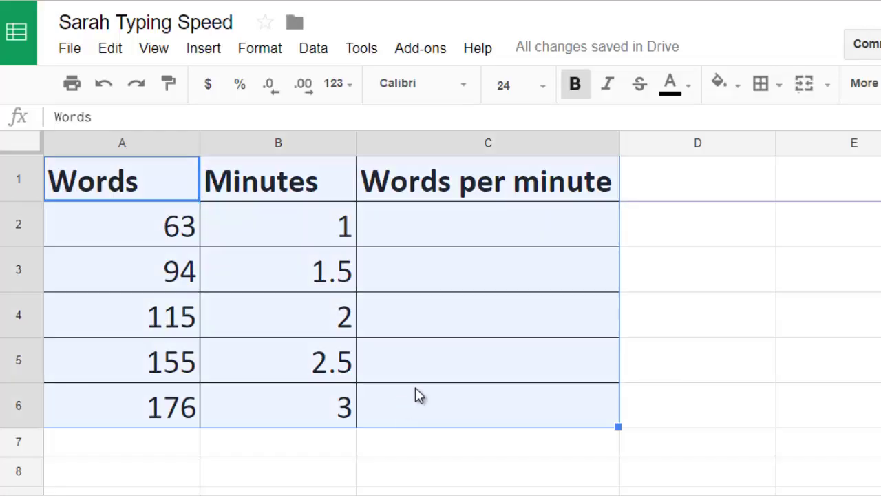
pyautogui.click(863, 84)
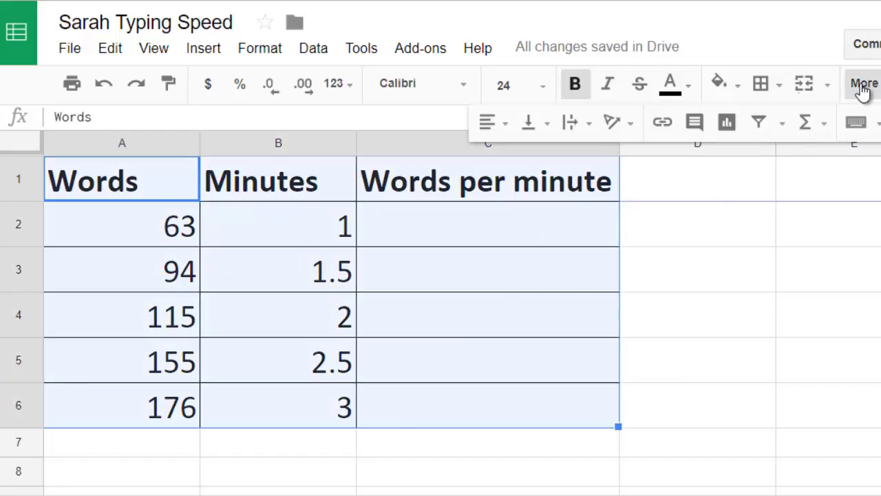
pyautogui.click(501, 125)
pyautogui.click(495, 157)
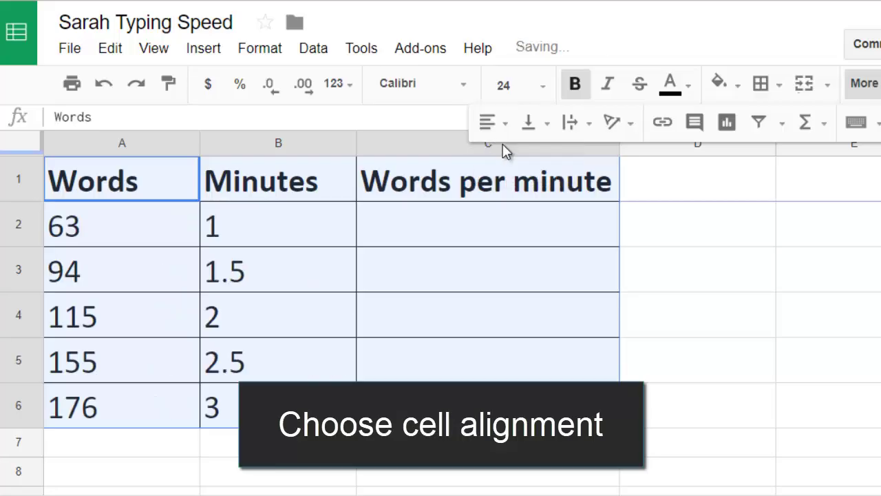
pyautogui.click(501, 126)
pyautogui.click(550, 159)
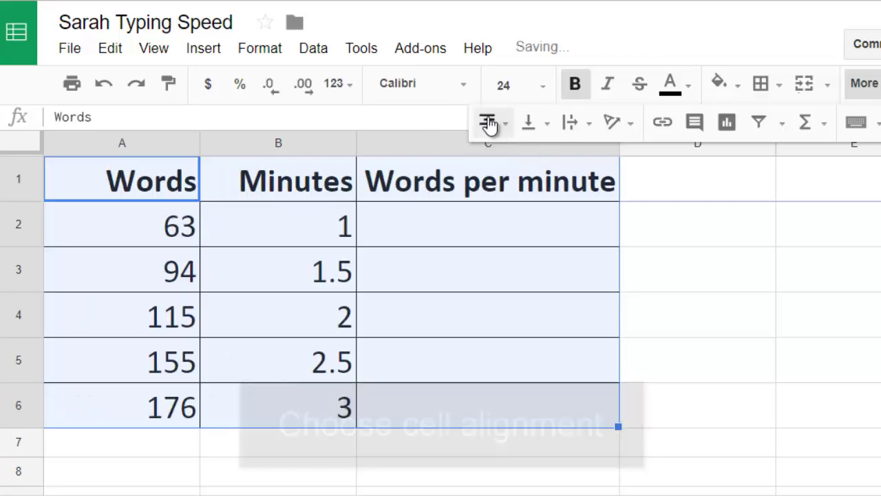
pyautogui.click(489, 124)
pyautogui.click(521, 158)
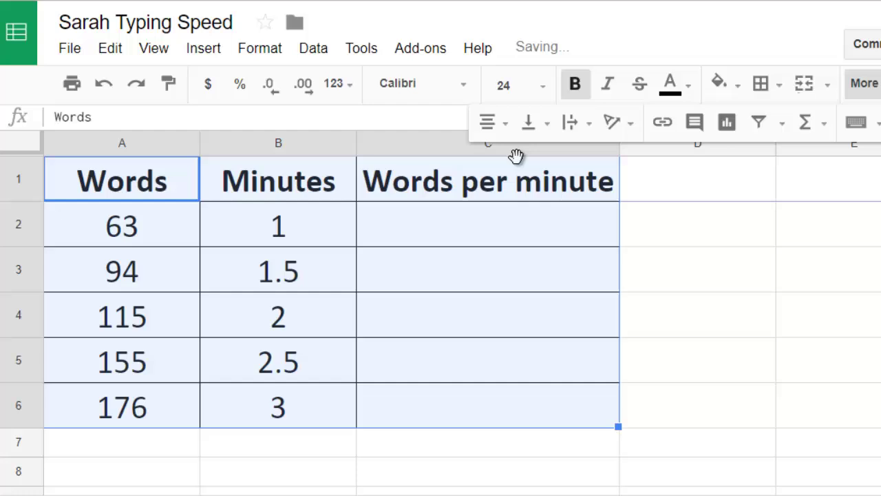
pyautogui.click(494, 222)
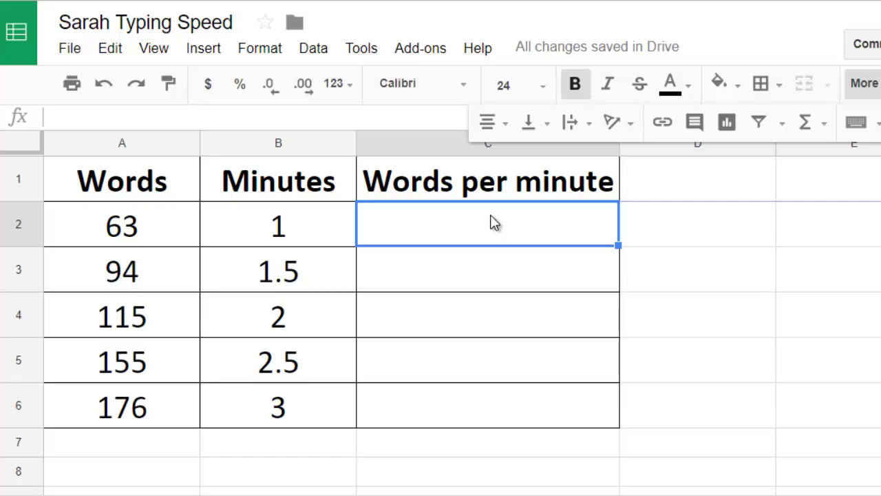
# - Enter =A2/B2 in C2 so it shows 63 words per minute
pyautogui.doubleClick(473, 219)
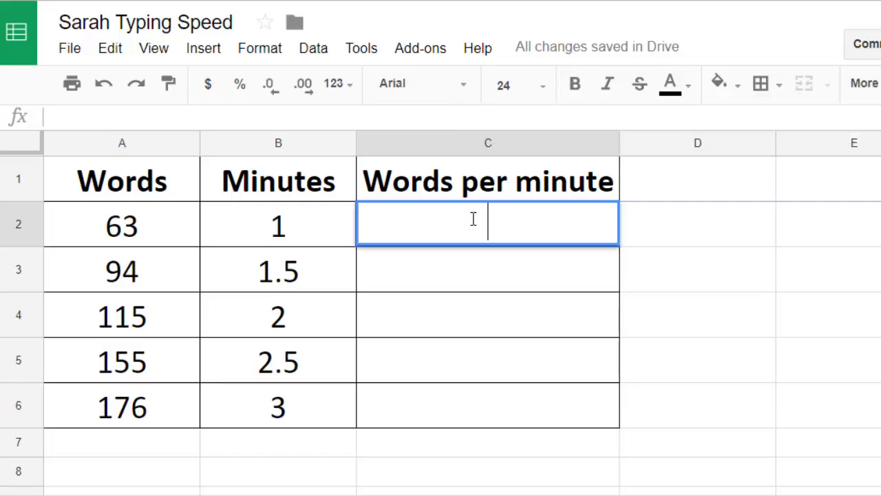
pyautogui.write('=')
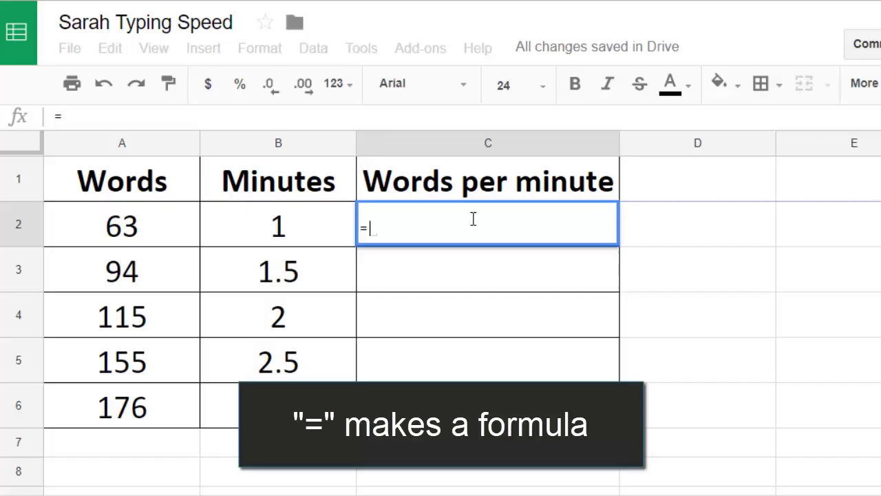
pyautogui.click(96, 232)
pyautogui.write('/')
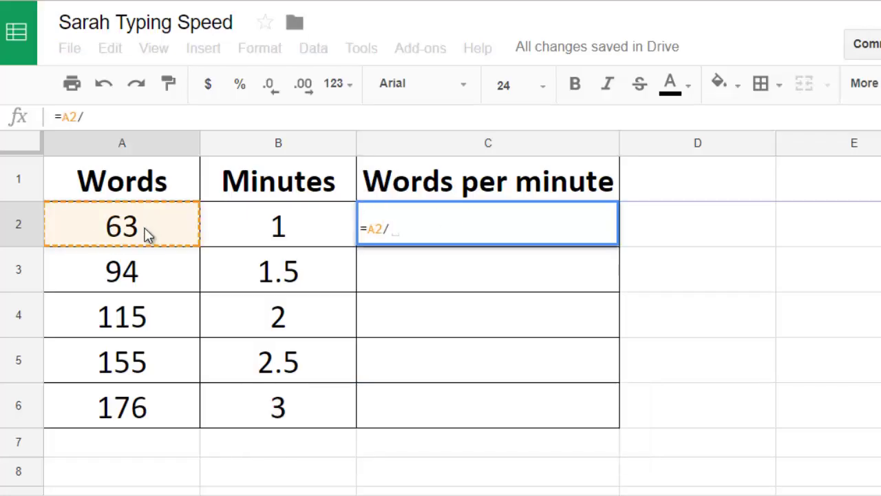
pyautogui.click(224, 231)
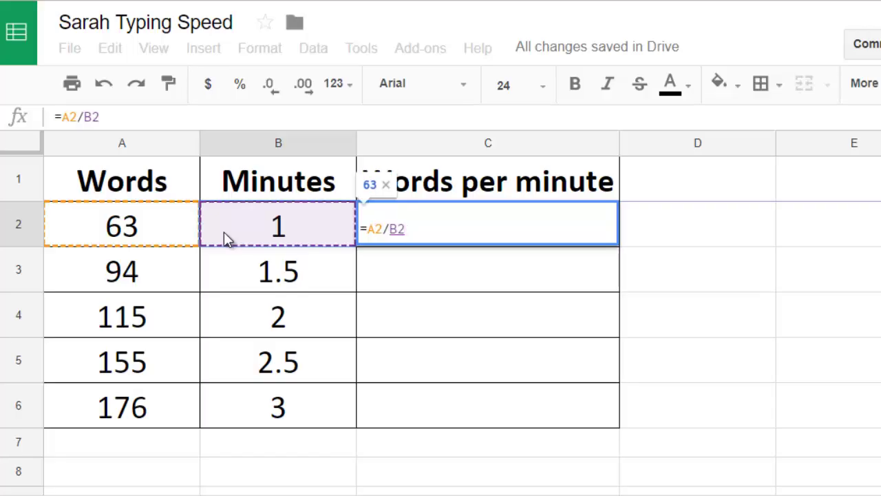
pyautogui.press('Return')
pyautogui.click(387, 233)
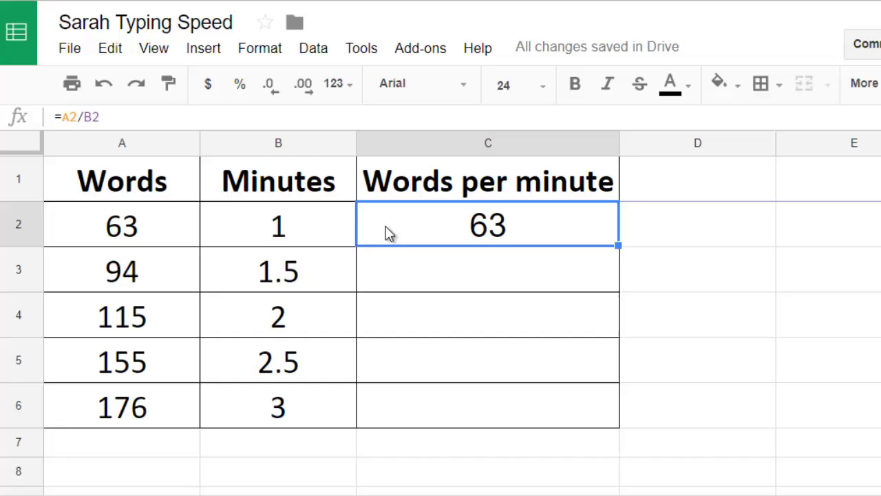
# - Copy the C2 formula and paste it into C3:C6
pyautogui.rightClick(389, 234)
pyautogui.click(407, 281)
pyautogui.click(402, 283)
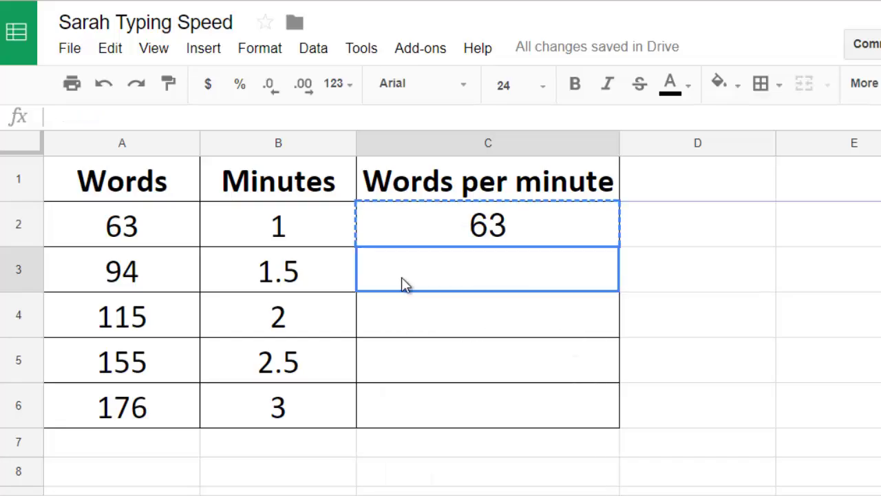
pyautogui.moveTo(401, 277); pyautogui.dragTo(410, 404)
pyautogui.rightClick(411, 403)
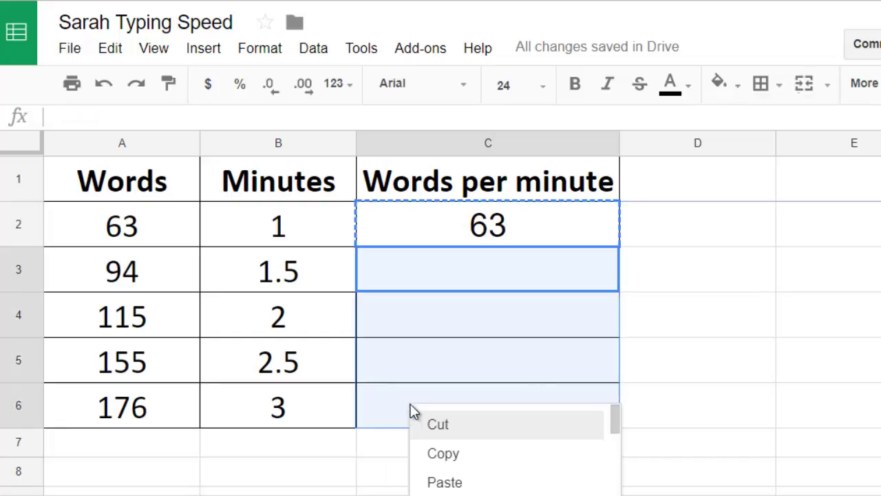
pyautogui.click(429, 483)
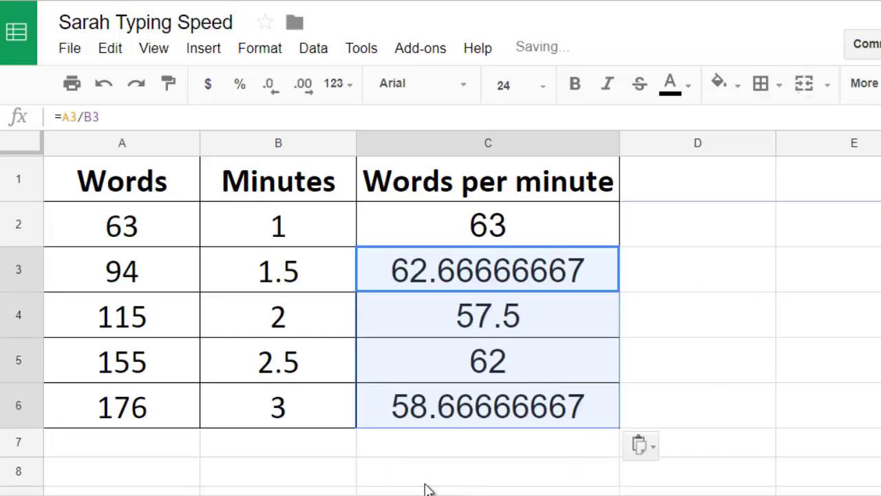
# - Inspect C4's formula to confirm it divides its own row's values
pyautogui.click(455, 327)
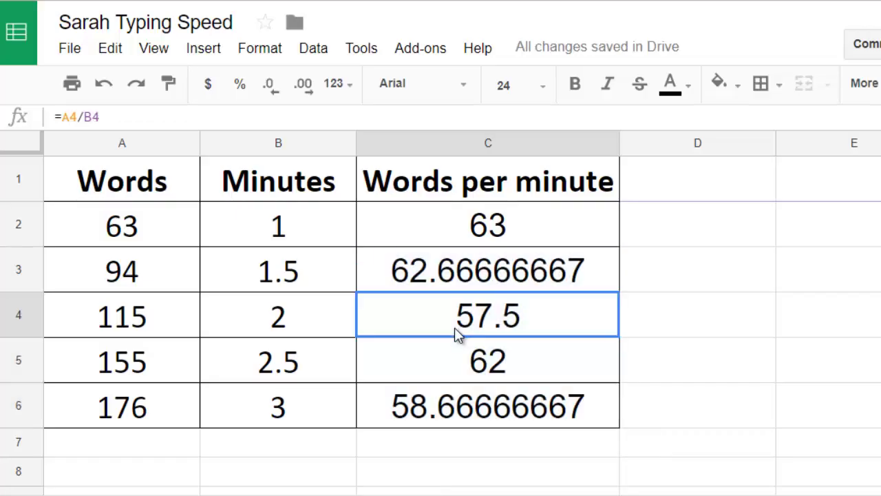
pyautogui.click(466, 122)
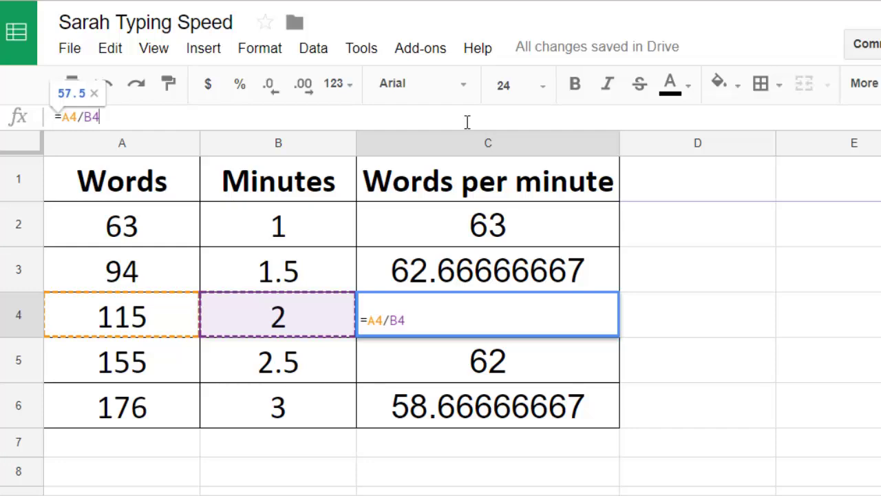
pyautogui.press('Return')
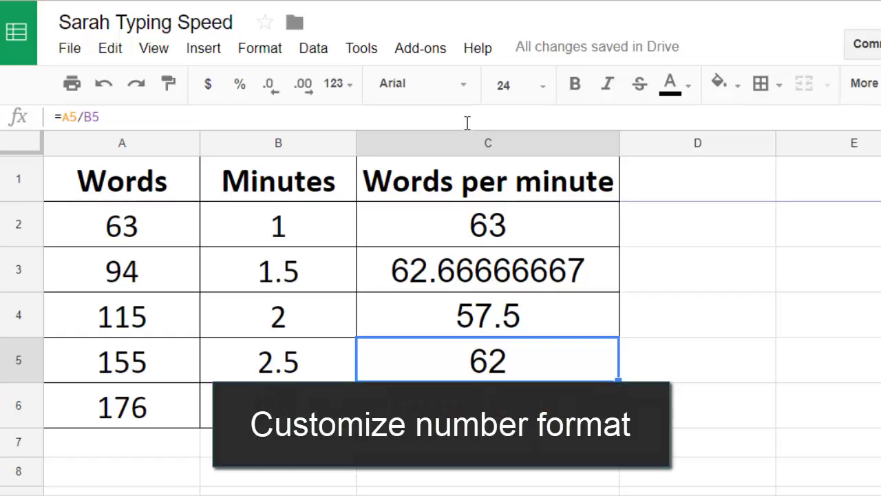
# - Format C2:C6 as numbers with one decimal place and narrow column D into a spacer
pyautogui.moveTo(419, 222); pyautogui.dragTo(427, 361)
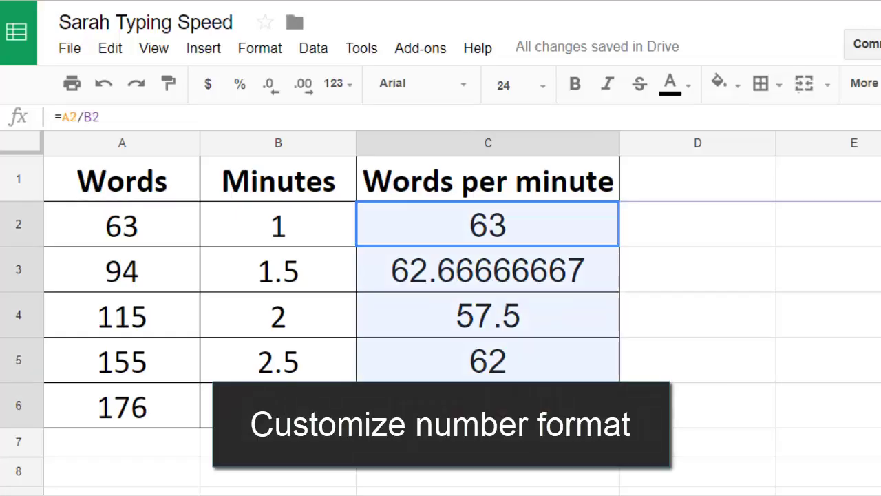
pyautogui.click(259, 48)
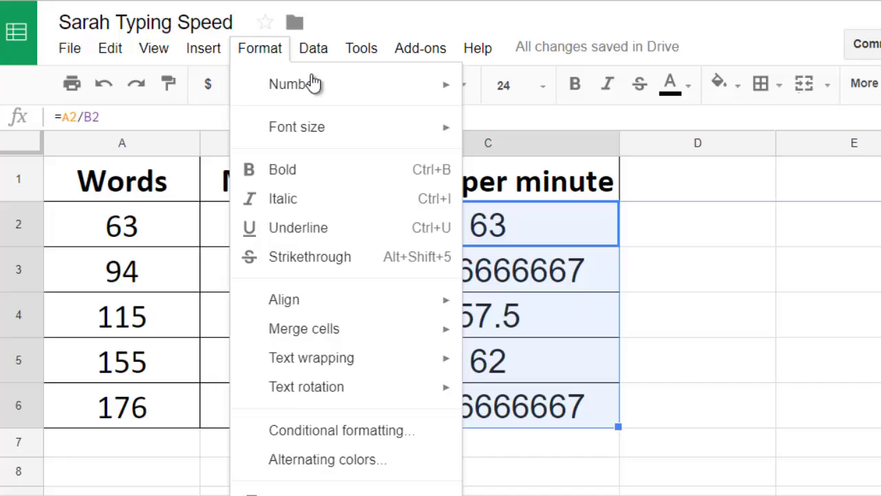
pyautogui.moveTo(399, 100)
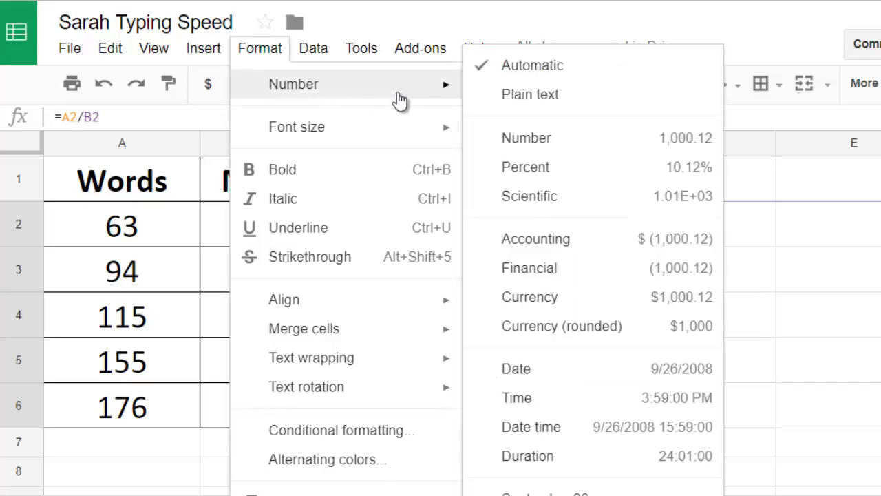
pyautogui.click(490, 146)
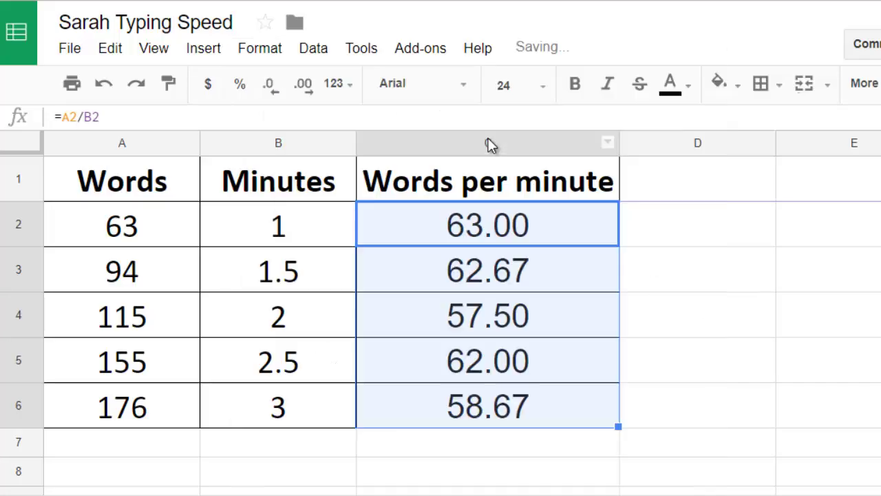
pyautogui.click(275, 96)
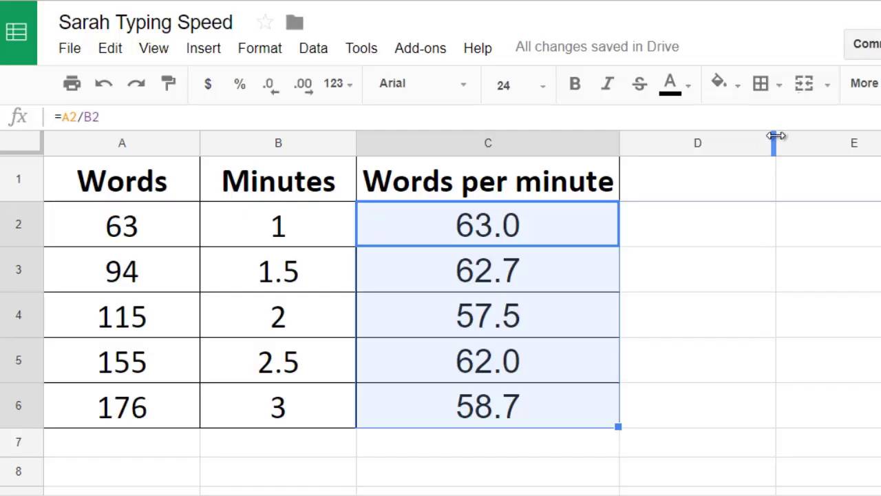
pyautogui.moveTo(776, 135); pyautogui.dragTo(657, 146)
# - Label E2 'Average' and begin the F2 formula with '=('
pyautogui.click(685, 223)
pyautogui.write('Average')
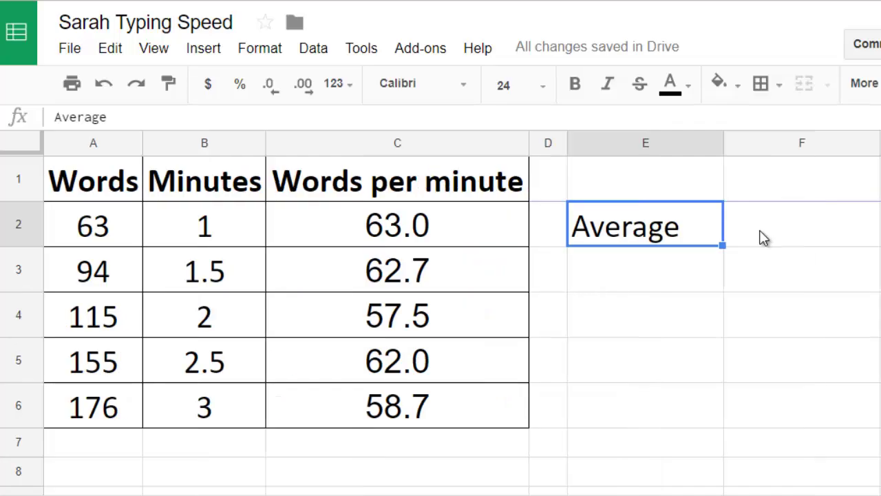
pyautogui.click(759, 234)
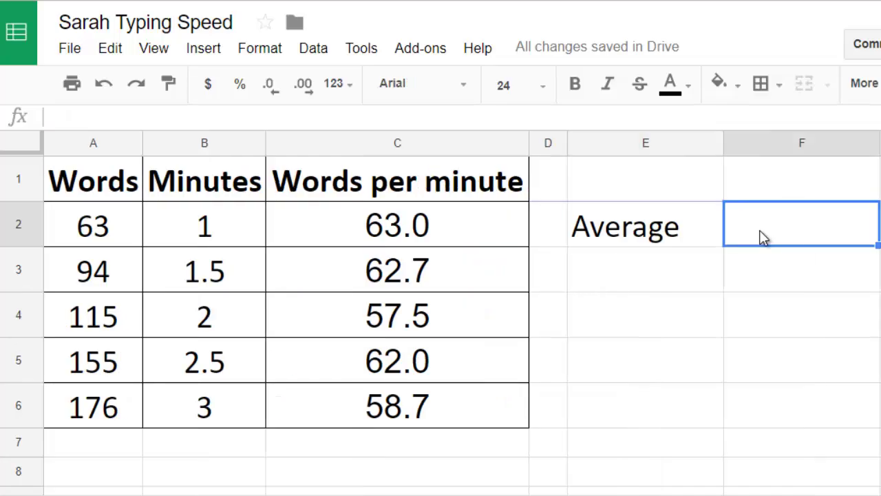
pyautogui.write('=9')
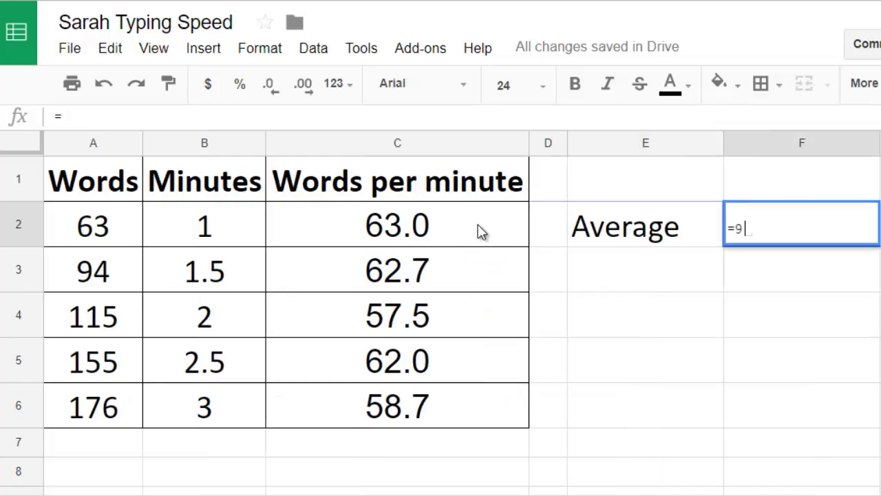
pyautogui.press('BackSpace')
pyautogui.write('(')
# - Complete F2 as =(C2+C3+C4+C5+C6)/5, giving 60.8
pyautogui.click(465, 228)
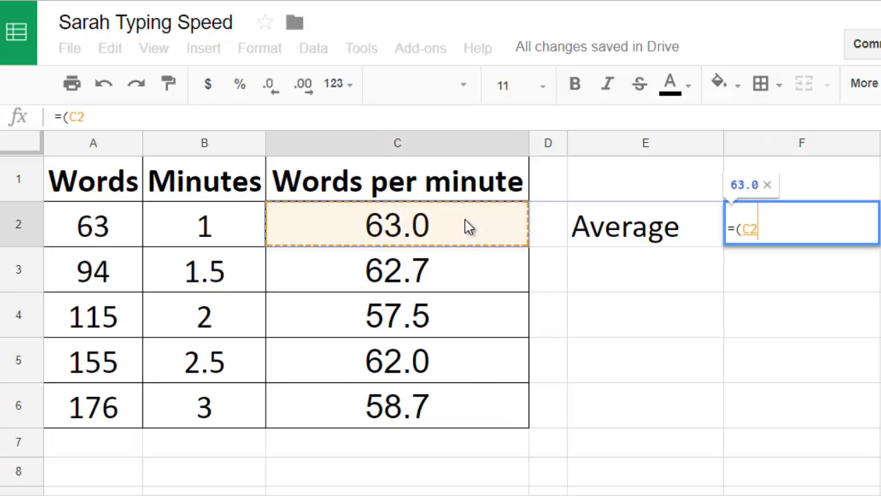
pyautogui.write('+')
pyautogui.click(468, 268)
pyautogui.write('+')
pyautogui.click(468, 316)
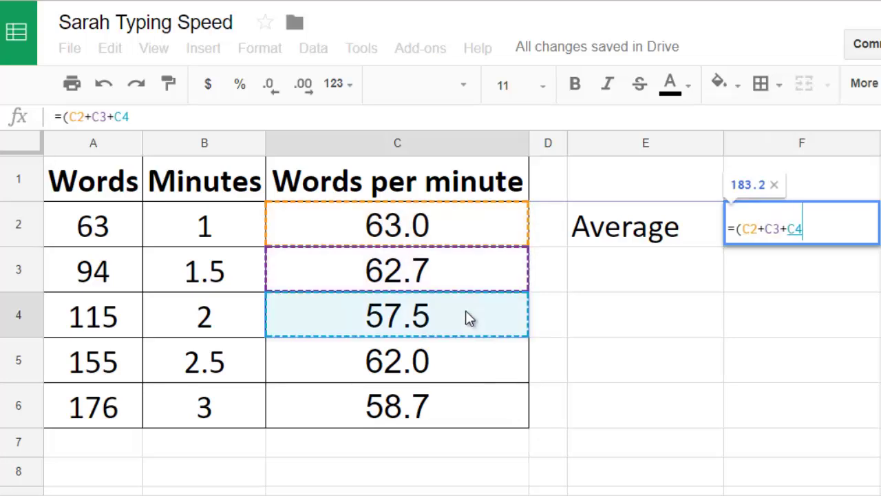
pyautogui.write('+')
pyautogui.click(460, 353)
pyautogui.write('+')
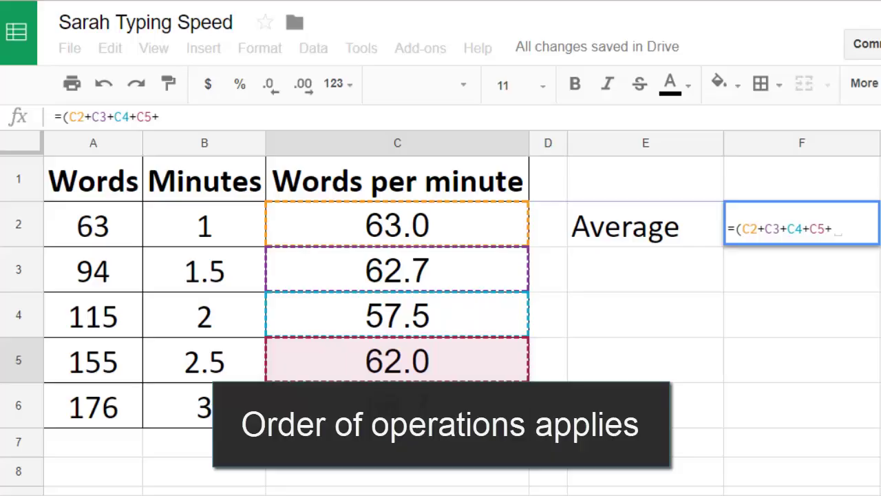
pyautogui.click(462, 403)
pyautogui.write(')/5')
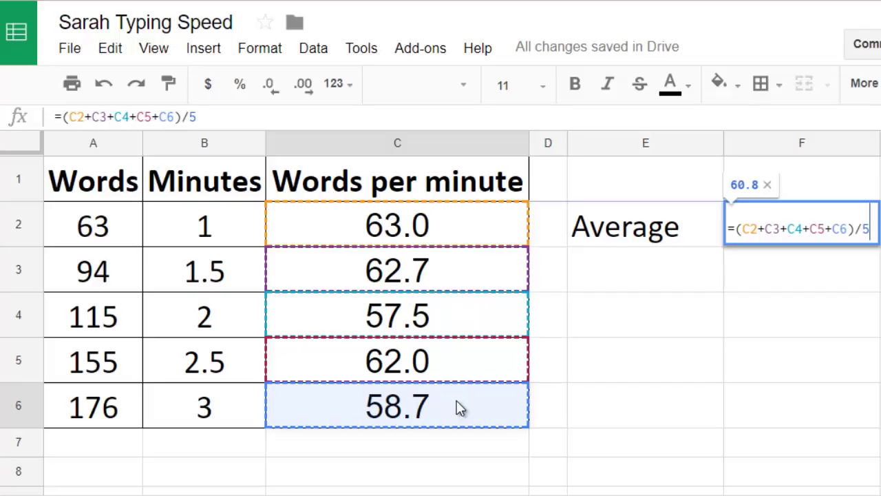
pyautogui.press('Return')
pyautogui.press('Left')
# - Label E3 'Average' and start =average( in F3 over the range C2:C6
pyautogui.write('Av')
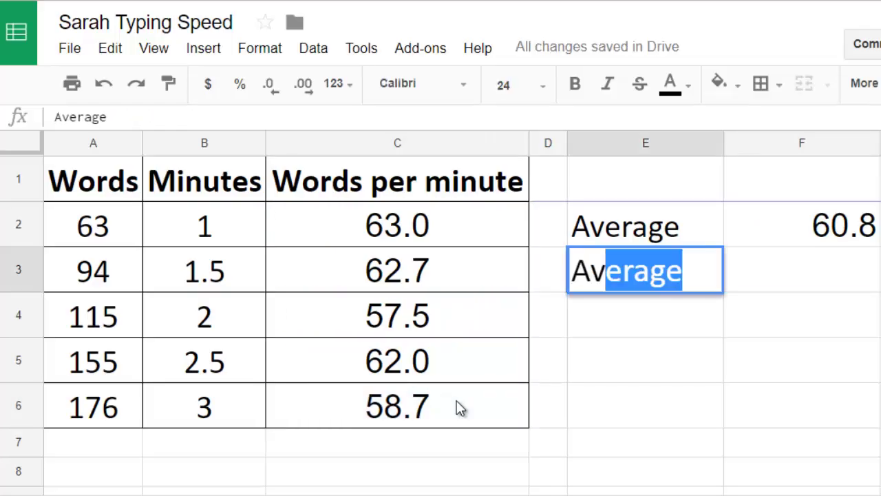
pyautogui.press('Tab')
pyautogui.write('=aver')
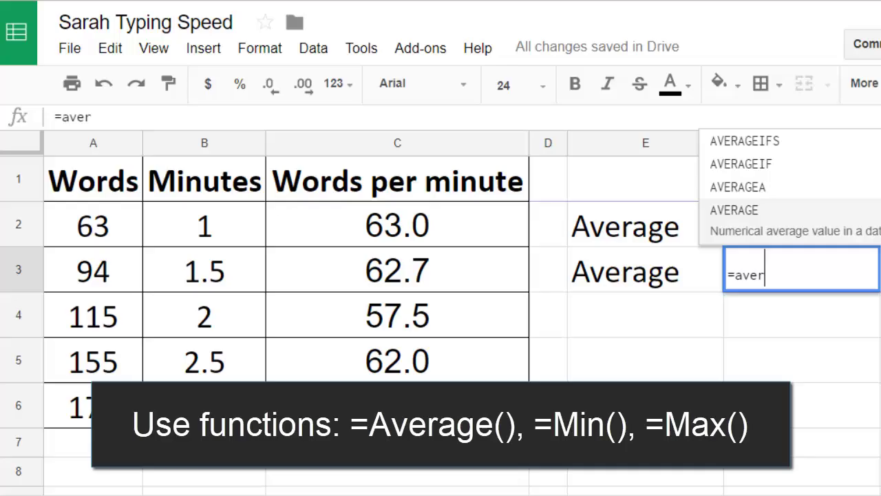
pyautogui.write('age(')
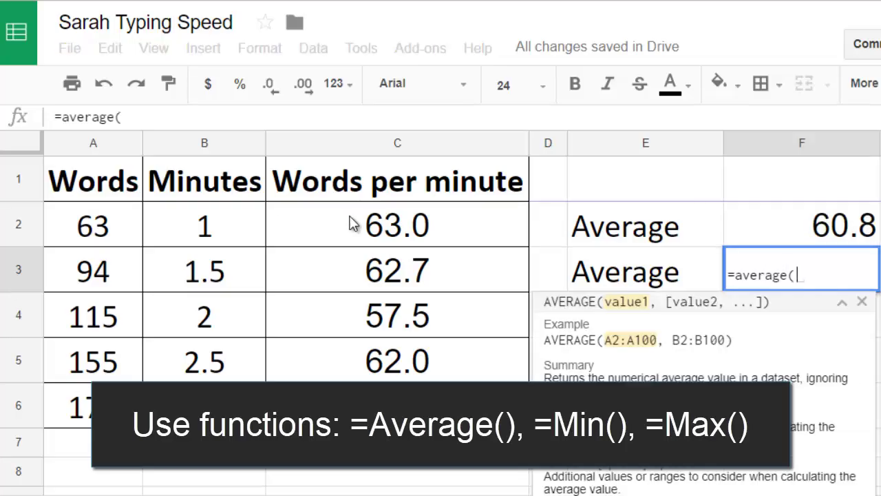
pyautogui.moveTo(349, 225); pyautogui.dragTo(344, 406)
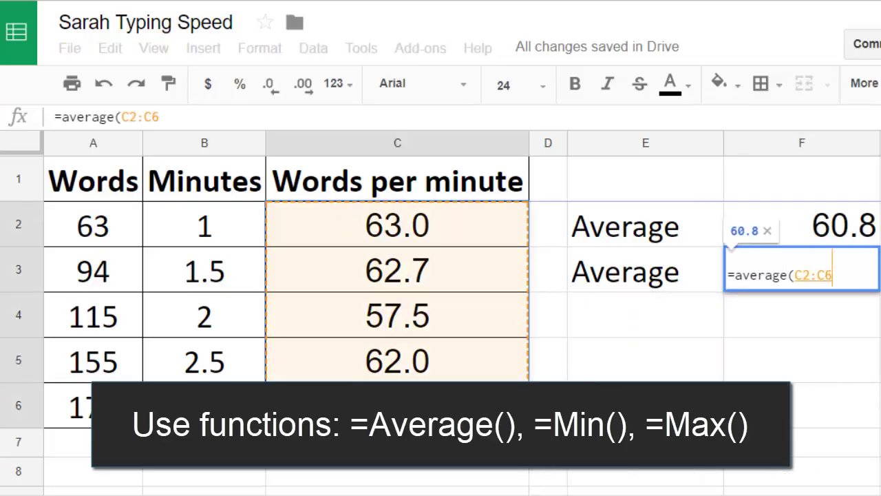
# - Close and commit =average(C2:C6) in F3, showing 60.8
pyautogui.write(')')
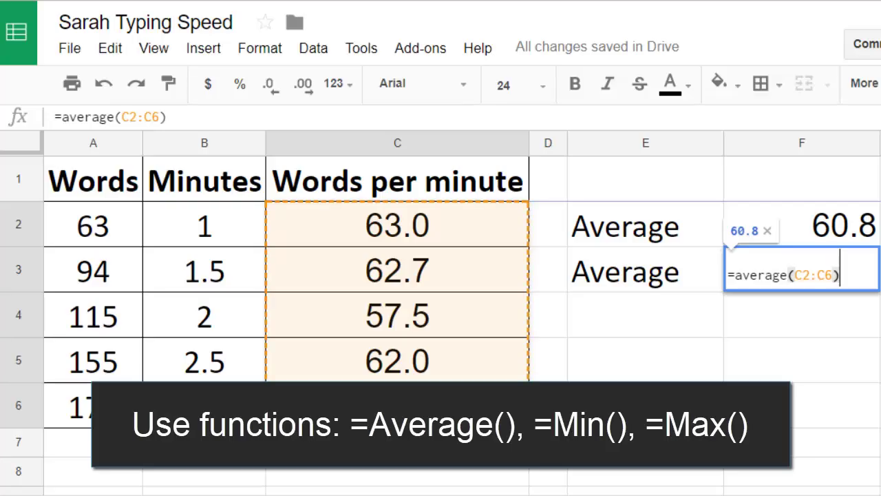
pyautogui.press('Return')
pyautogui.click(645, 314)
# - Add 'Minimum' in E4 with =min(C2:C6) in F4, showing 57.5
pyautogui.write('Minimum')
pyautogui.press('Tab')
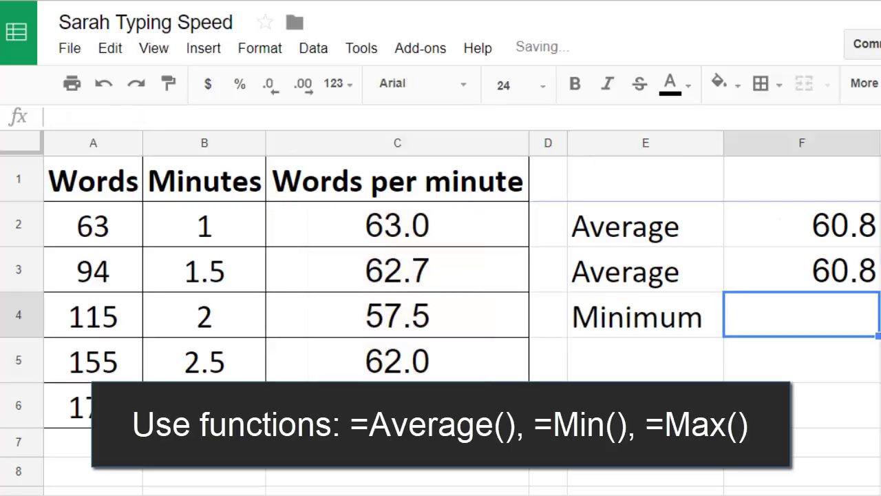
pyautogui.write('=min(')
pyautogui.moveTo(305, 227); pyautogui.dragTo(305, 419)
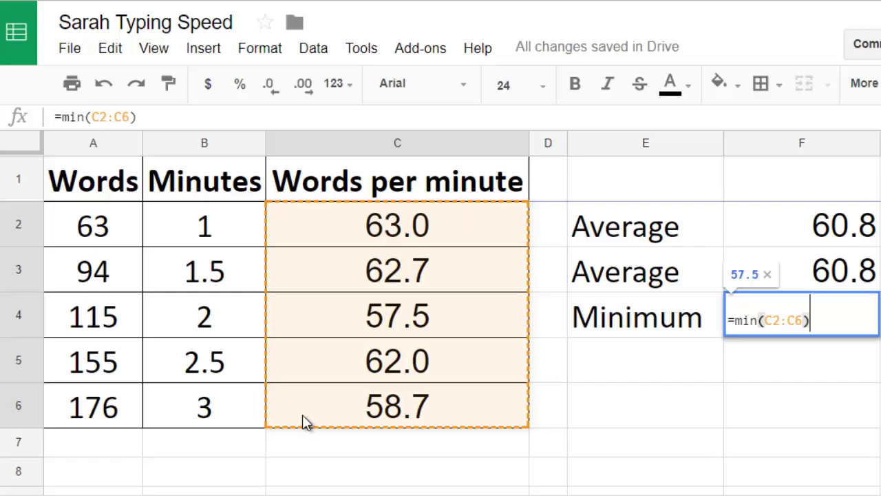
pyautogui.press('Return')
# - Add 'Maximum' in E5 with =max(C2:C6) in F5, showing 63.0
pyautogui.write('Maximum')
pyautogui.press('Tab')
pyautogui.write('=m')
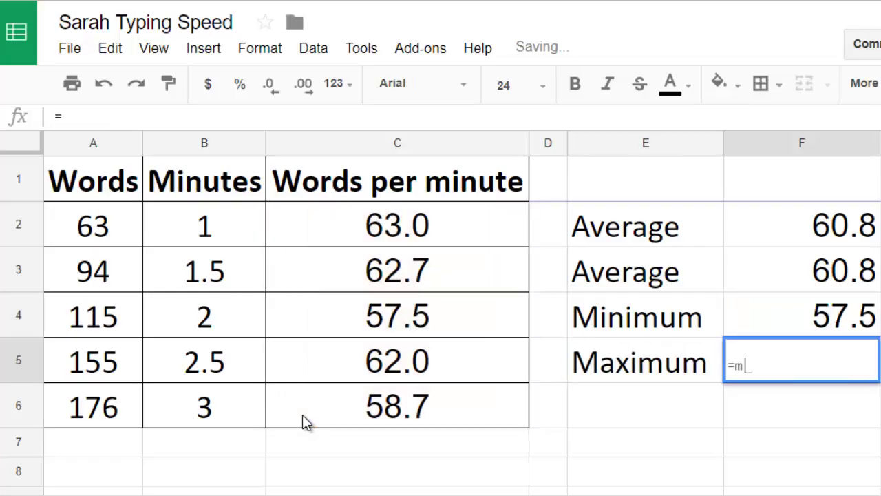
pyautogui.write('ax(')
pyautogui.moveTo(304, 227); pyautogui.dragTo(307, 435)
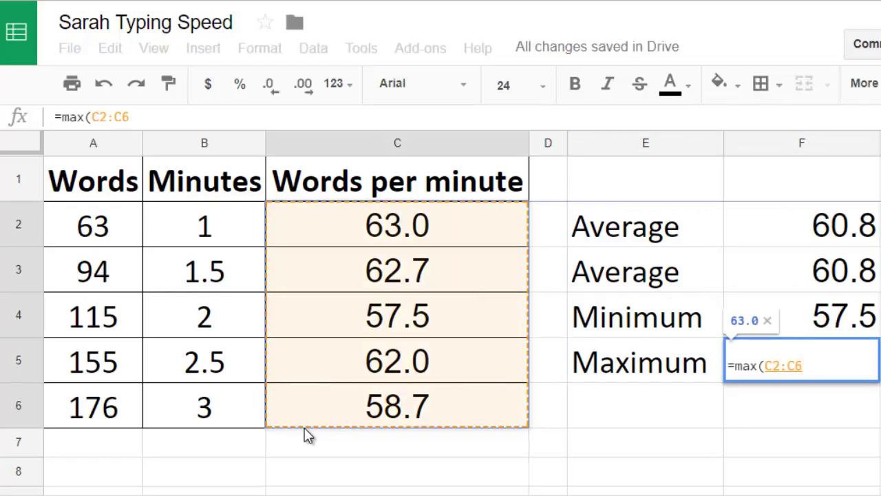
pyautogui.press('Return')
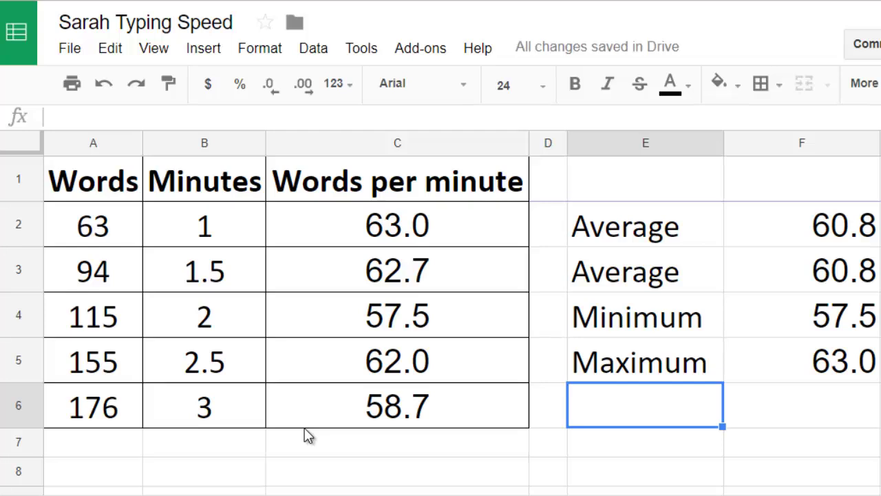